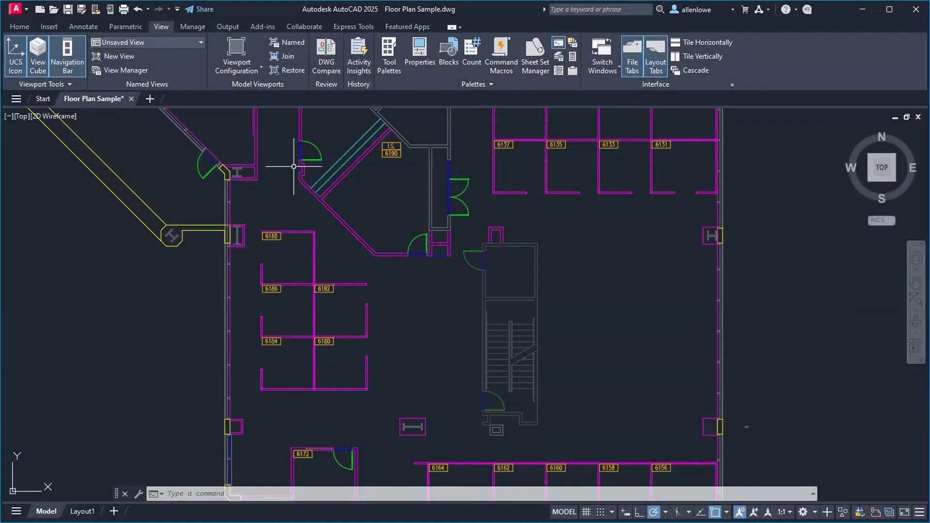
Show Activity Insights for the drawing and pick the Version V12 entry.
click(359, 70)
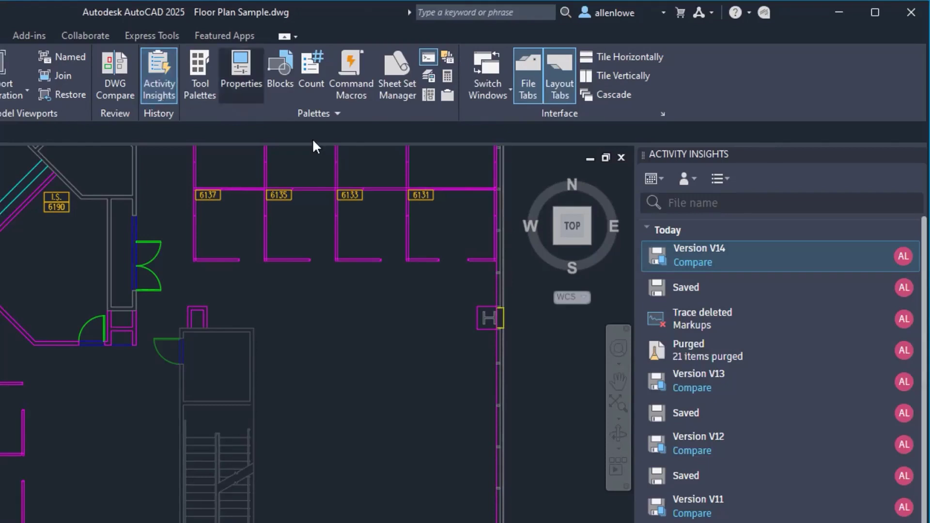
click(696, 432)
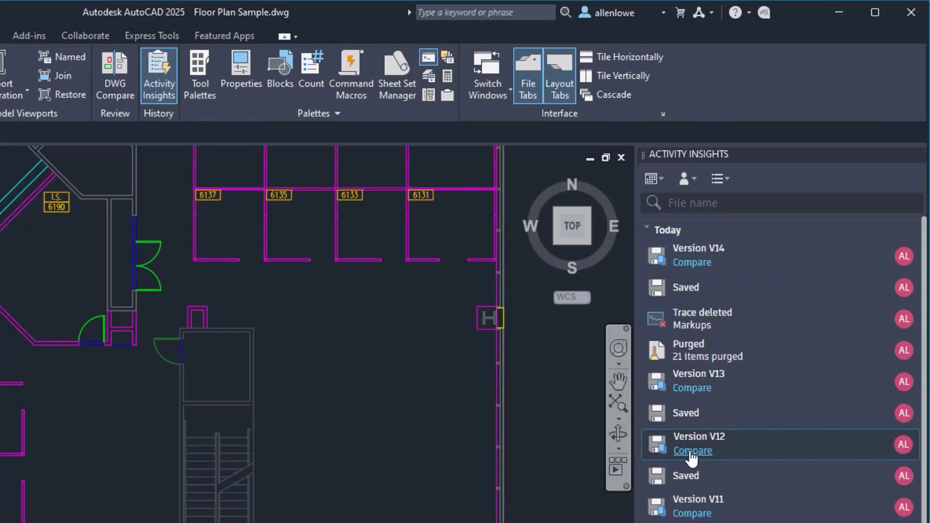
Compare against Version V12, step through two differences and expand its Activity Properties.
click(691, 453)
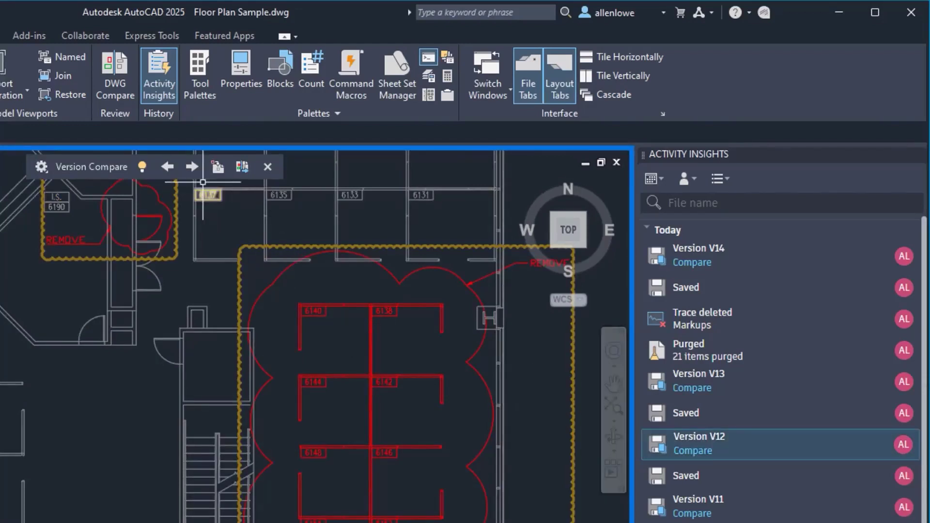
click(194, 167)
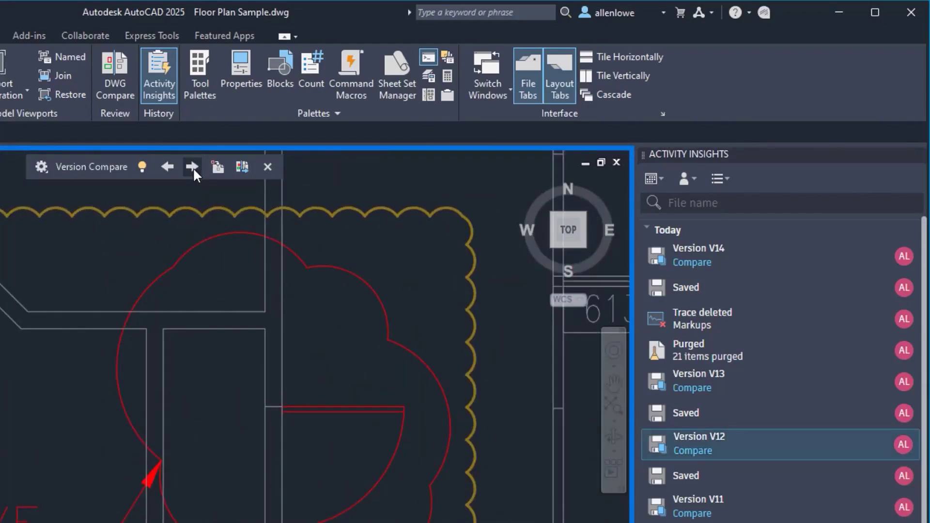
click(193, 168)
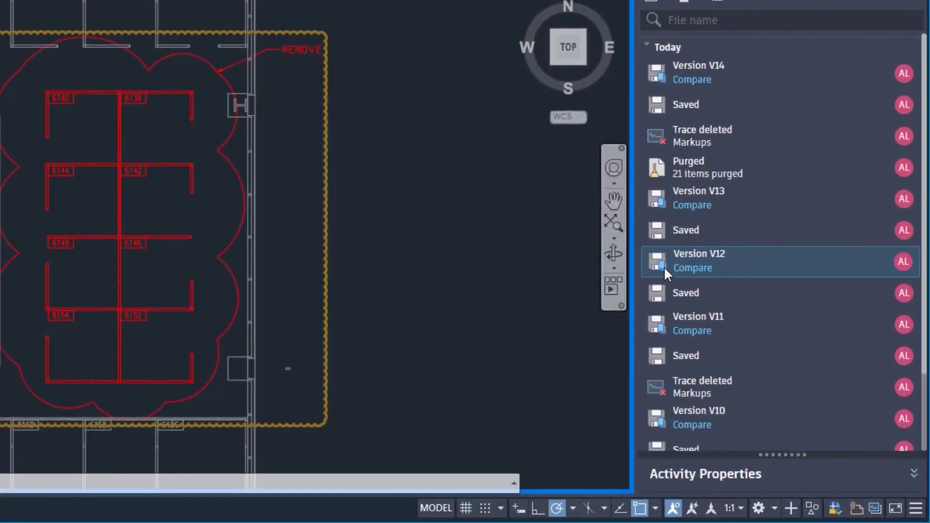
click(916, 475)
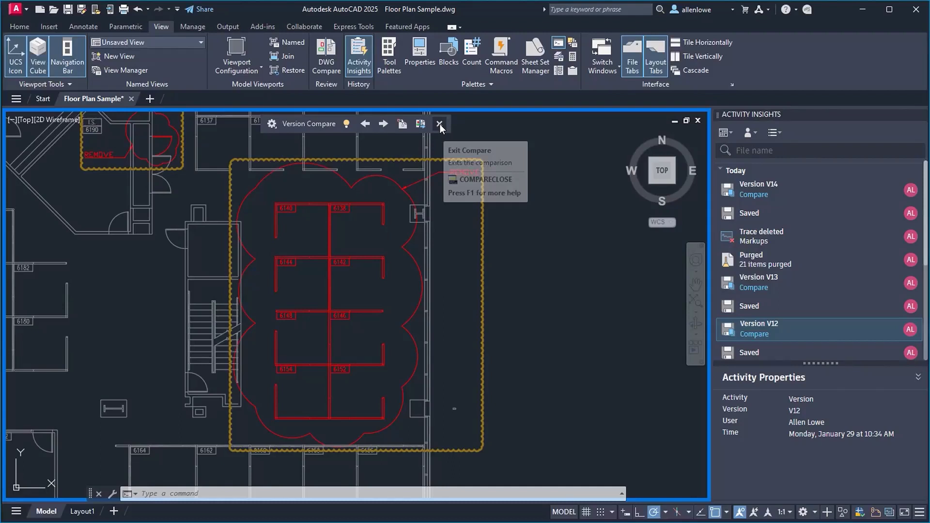
Exit the comparison and show the Purged entry's details of 21 purged items.
click(439, 125)
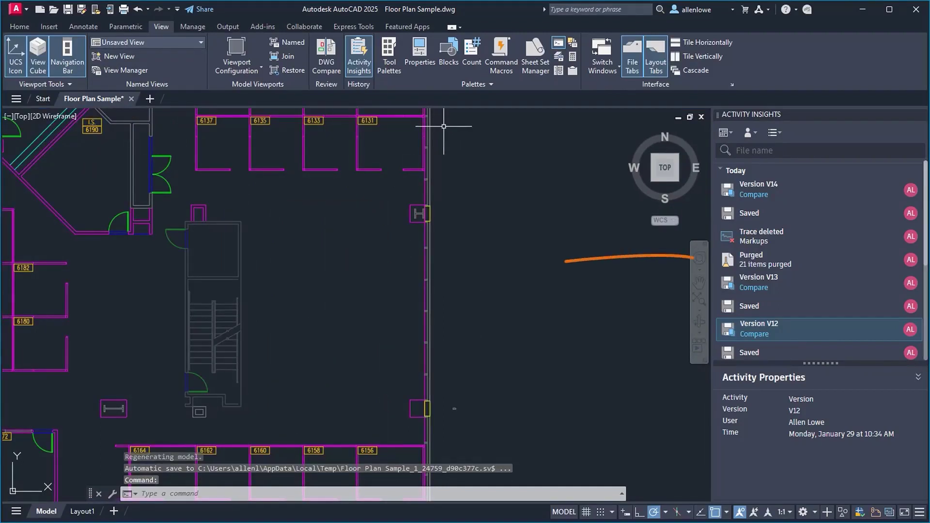
click(752, 262)
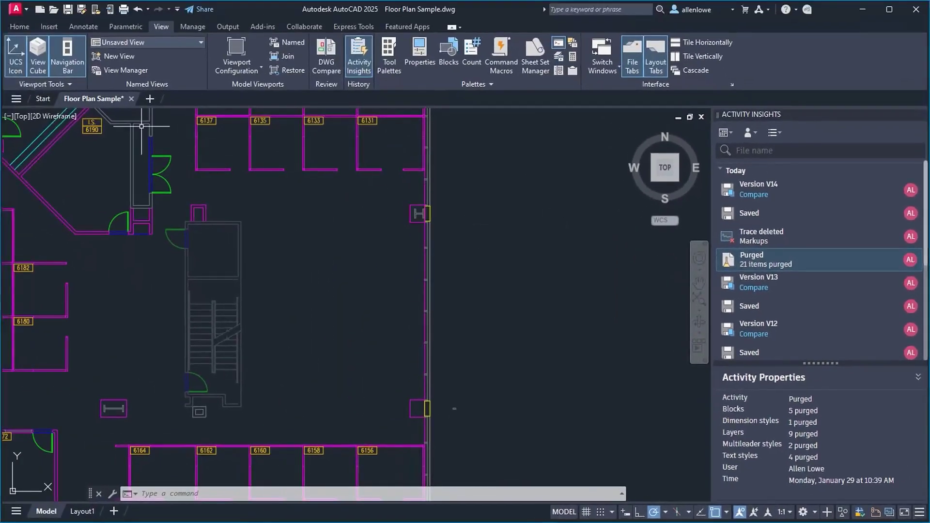
From the Start page, view Activity Insights for the Floor Plan Sample drawing.
click(47, 98)
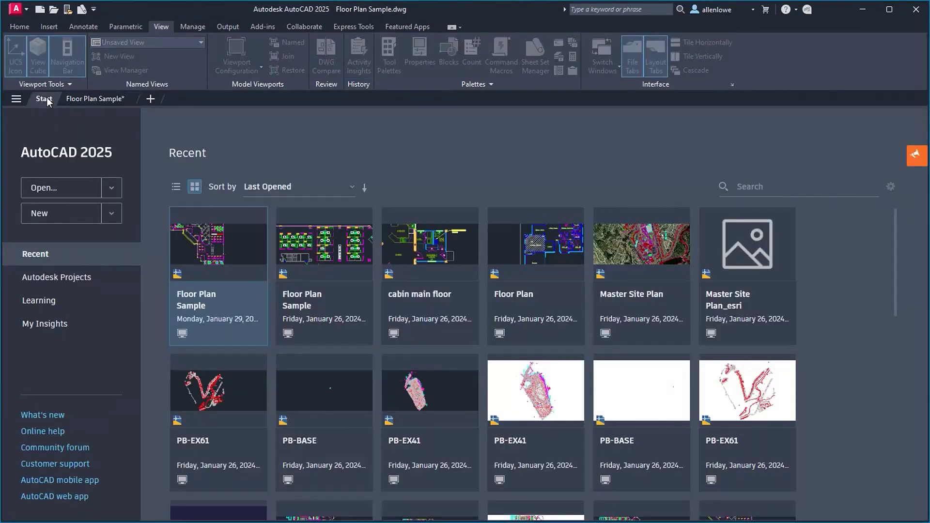
mouse_move(218, 276)
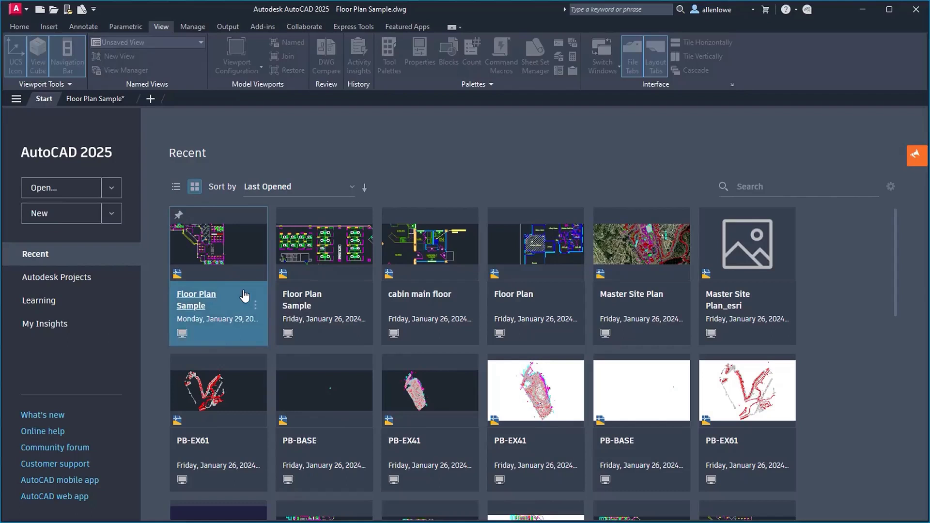
click(256, 304)
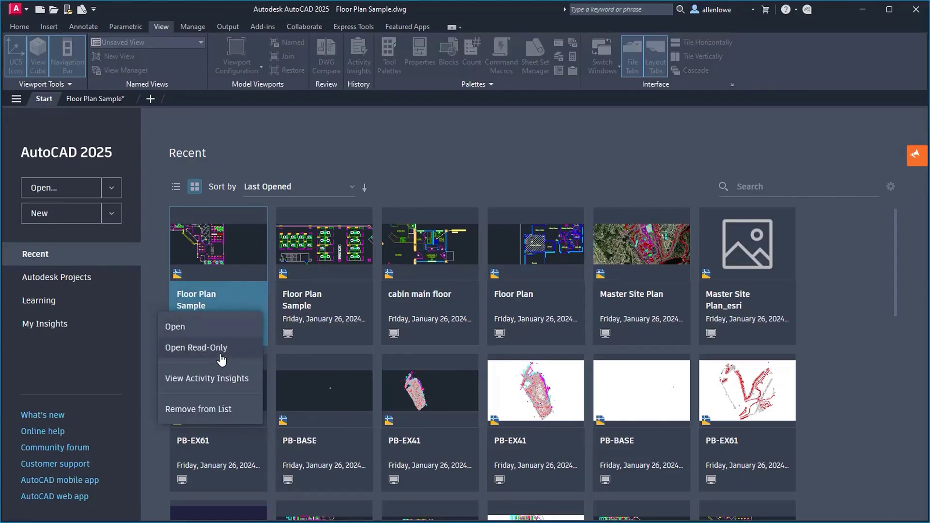
click(207, 379)
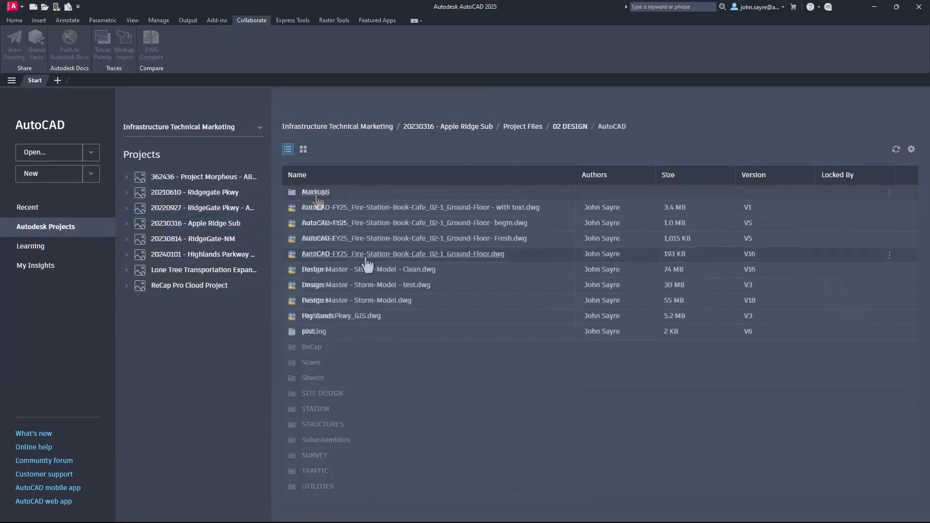
Zoom the ground-floor drawing, preview and plot it to PDF, saving into the Markups folder.
double_click(367, 254)
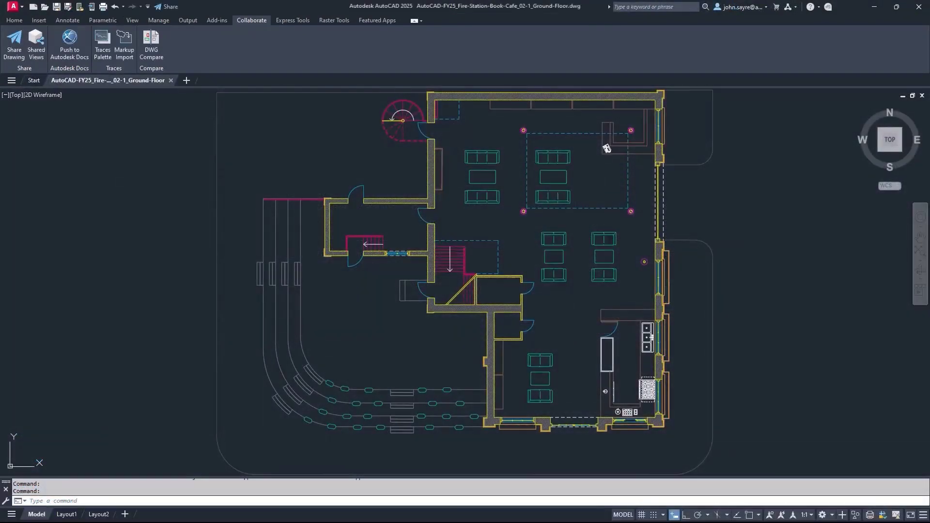
key(z)
key(Return)
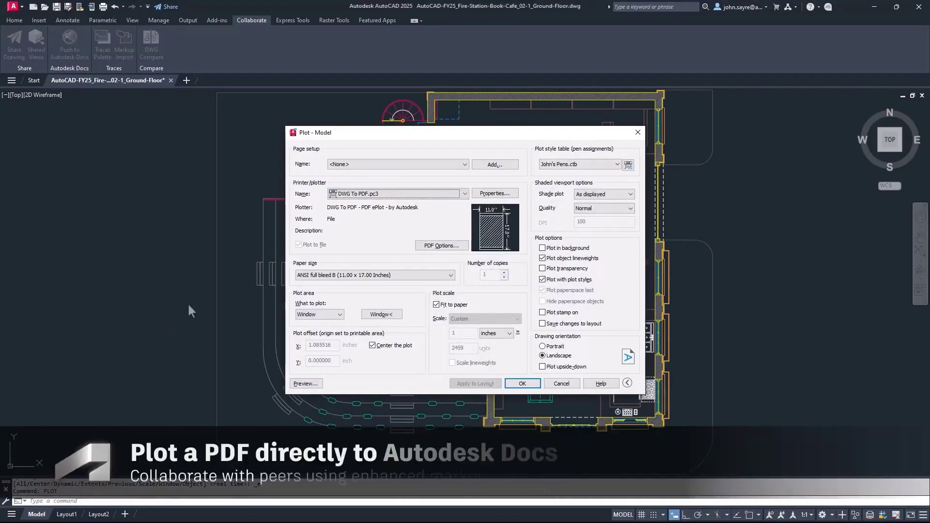
click(307, 385)
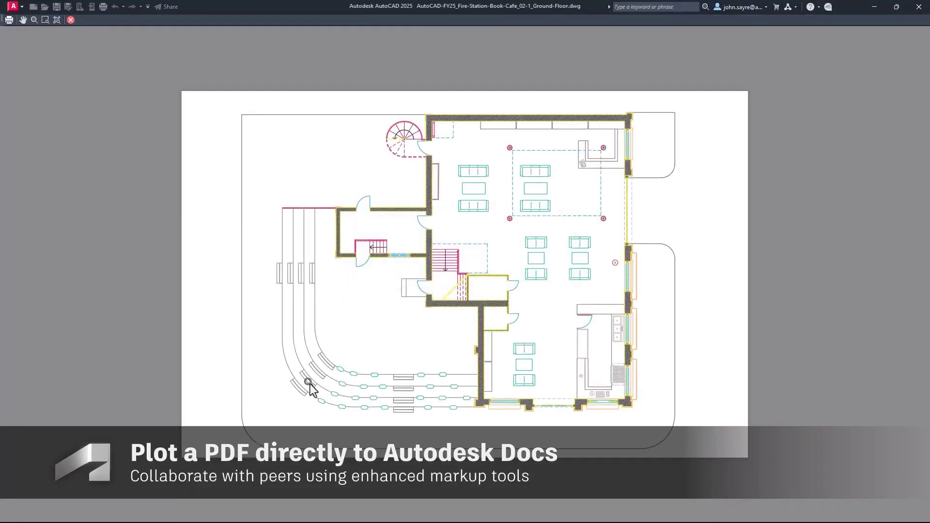
right_click(361, 341)
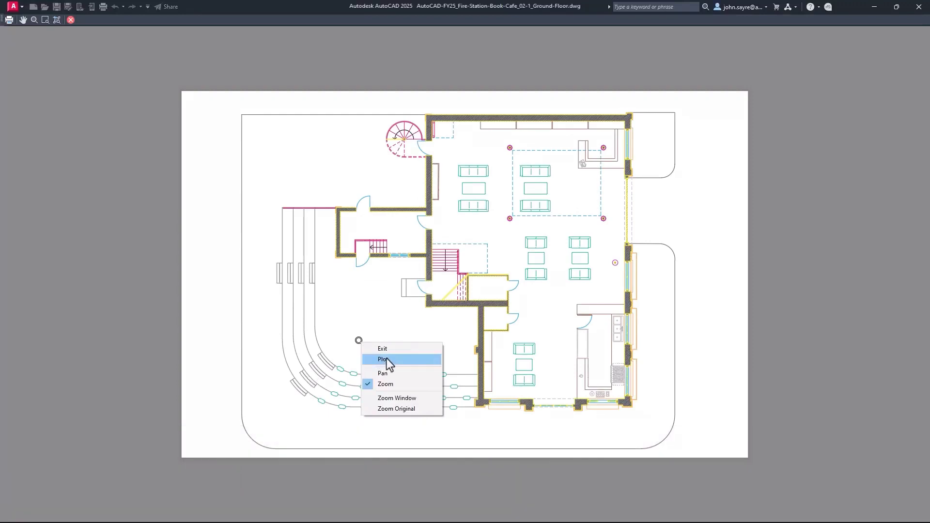
click(386, 358)
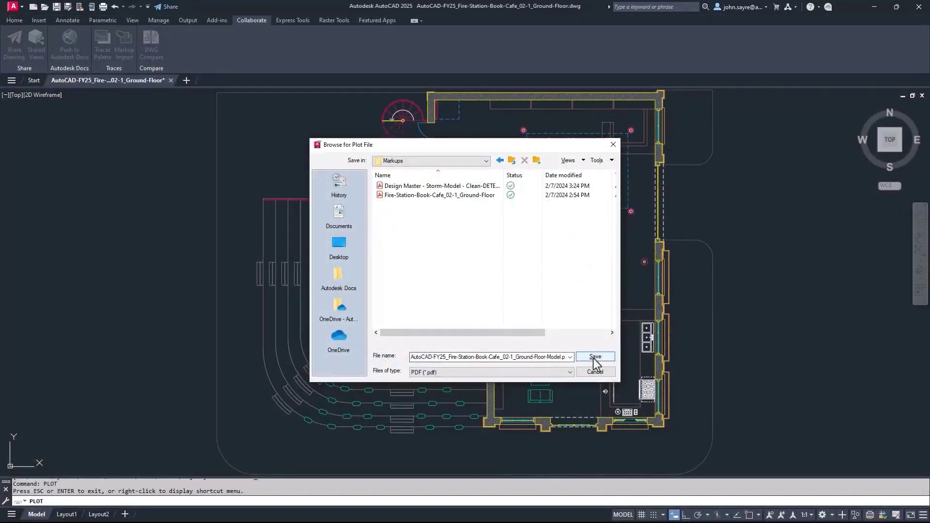
click(595, 357)
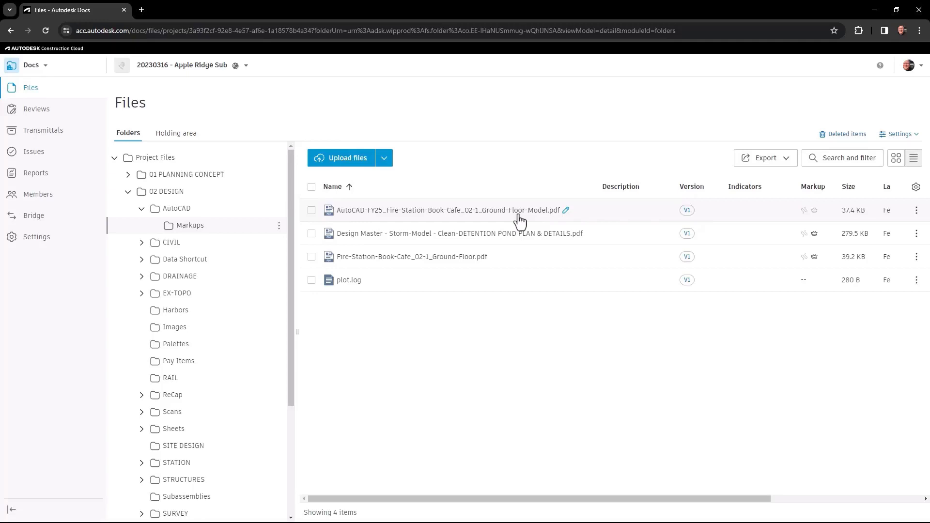
Draw and publish a revision-cloud markup around the top-right room of the ground-floor PDF.
click(521, 210)
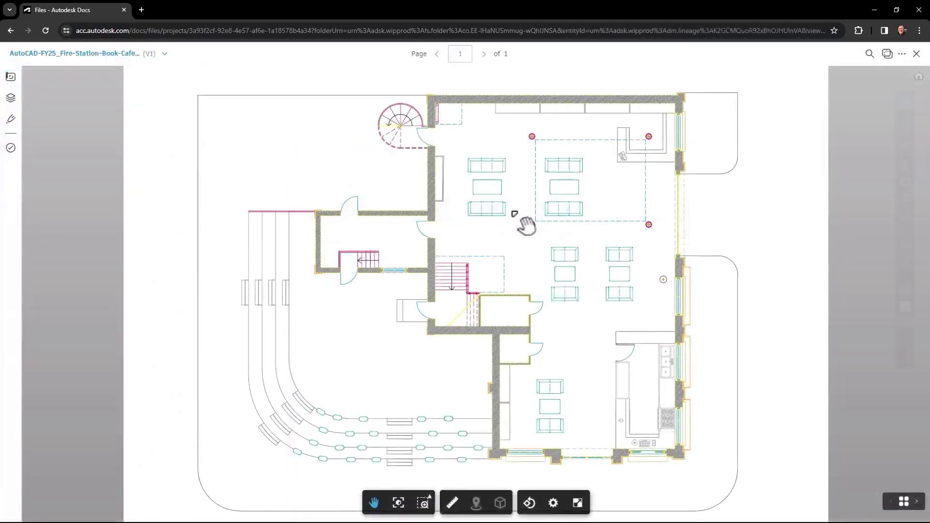
click(905, 182)
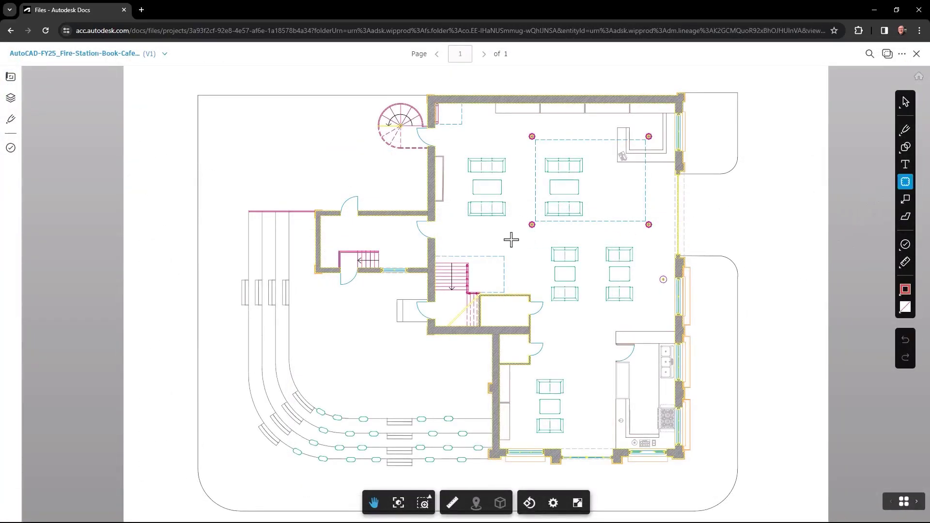
drag(511, 239, 708, 97)
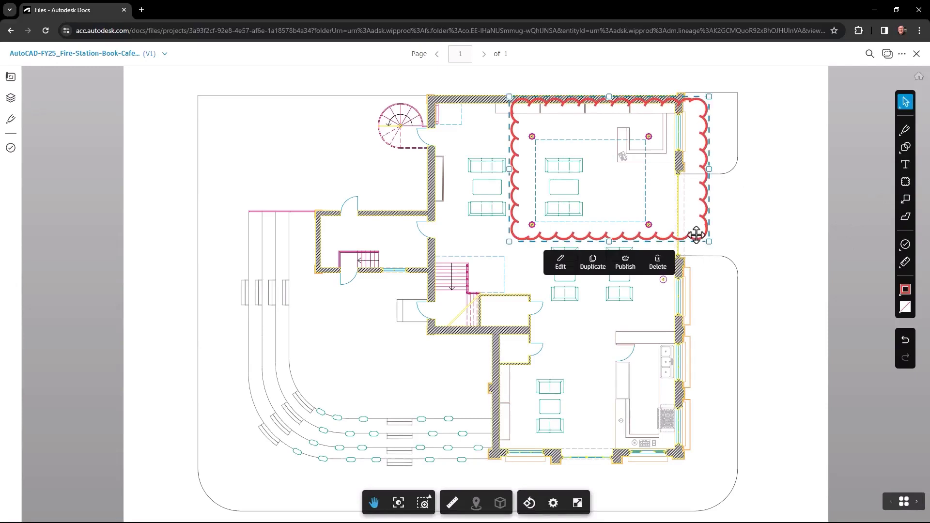
click(625, 261)
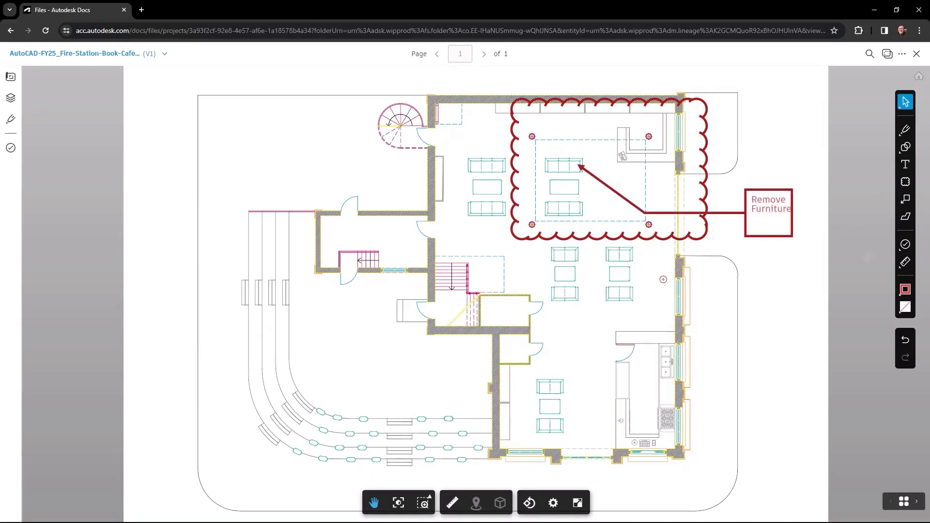
Sync the markups to AutoCAD for two project members and import them from the emailed link.
click(902, 54)
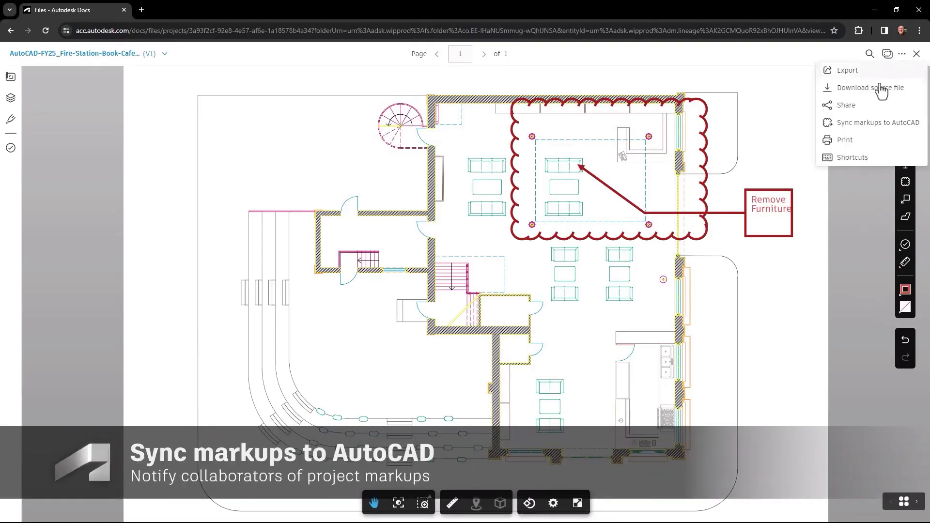
click(860, 124)
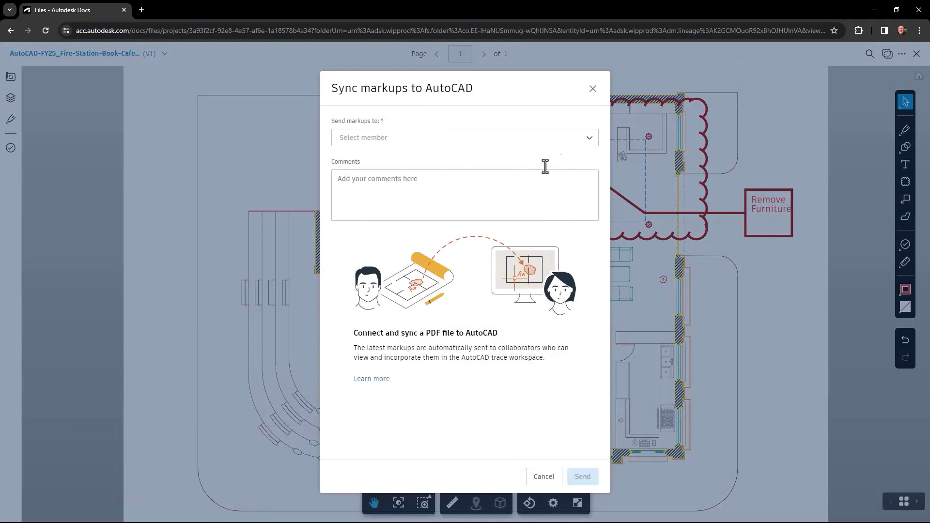
click(589, 137)
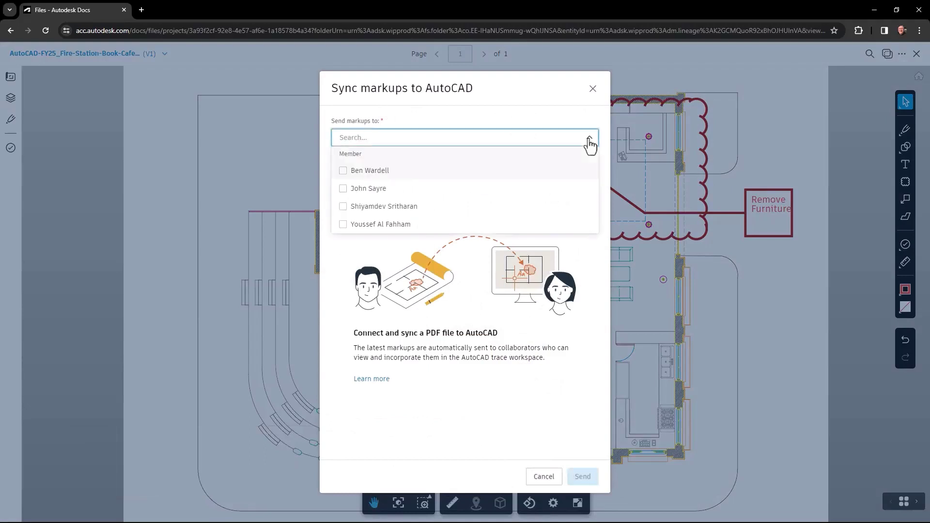
click(343, 189)
click(343, 209)
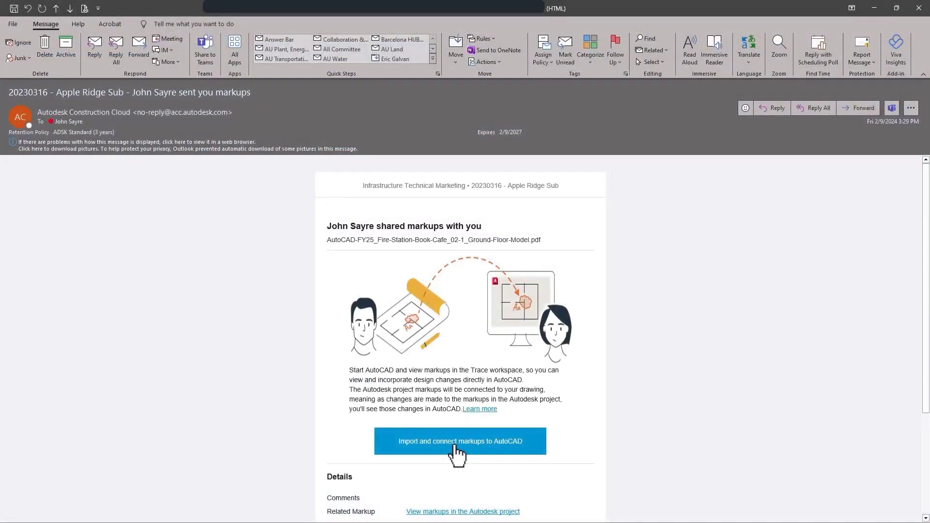
click(458, 444)
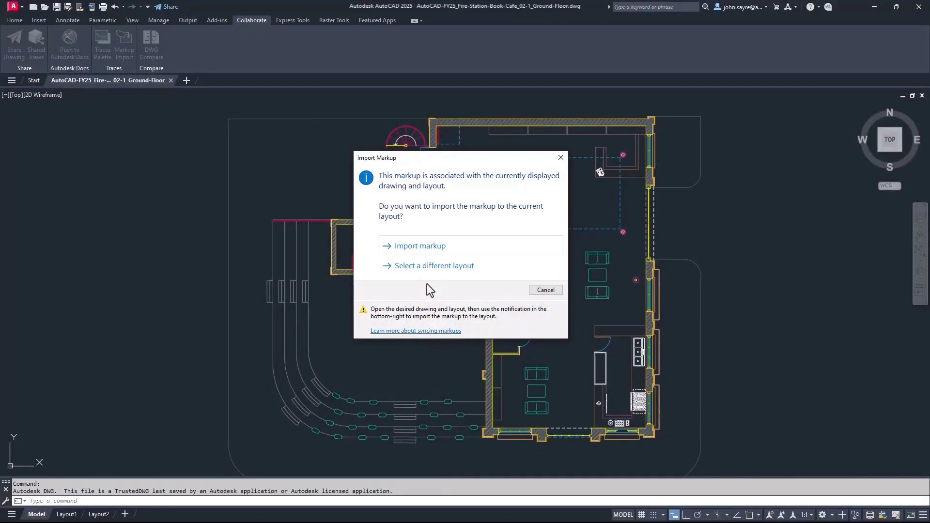
Import the markup into the current layout and load the Trace workspace.
click(420, 245)
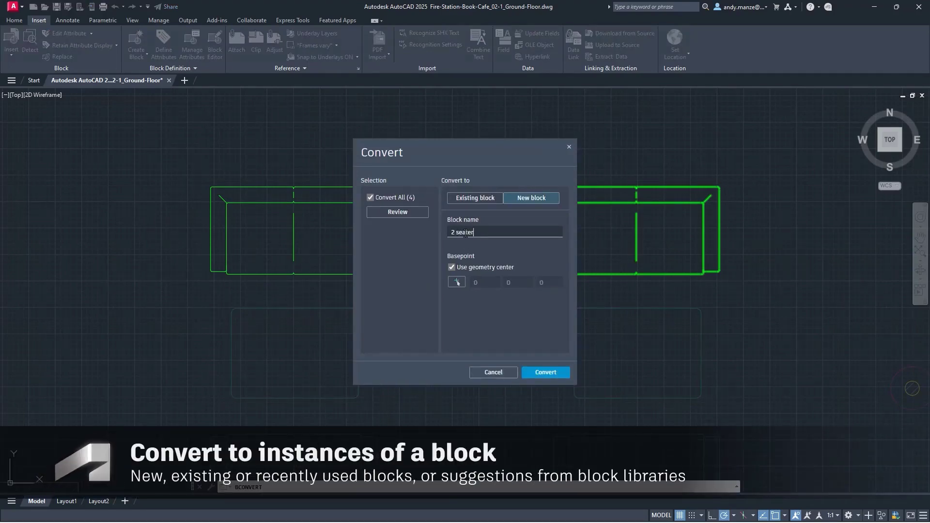
Create the '2 seater' block from matches, then convert the three-seater sofas to the suggested '3 seater' block.
click(544, 373)
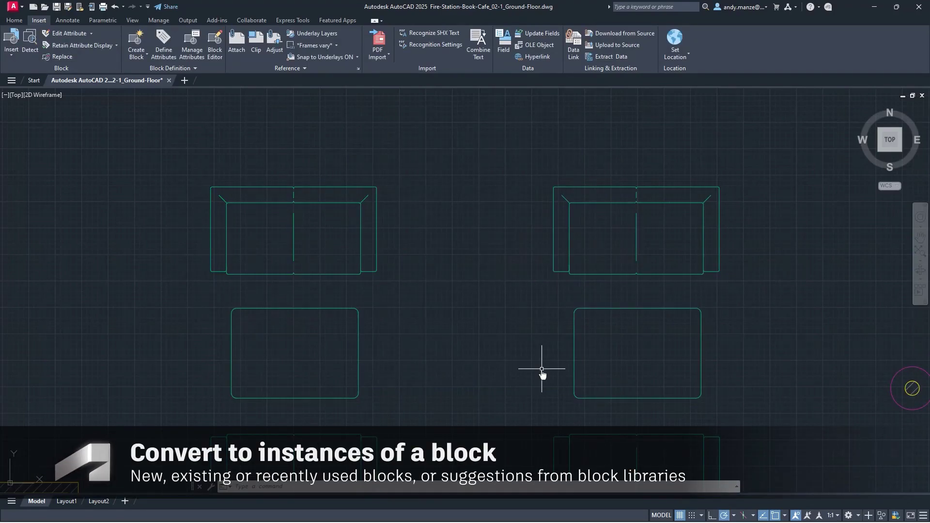
click(579, 274)
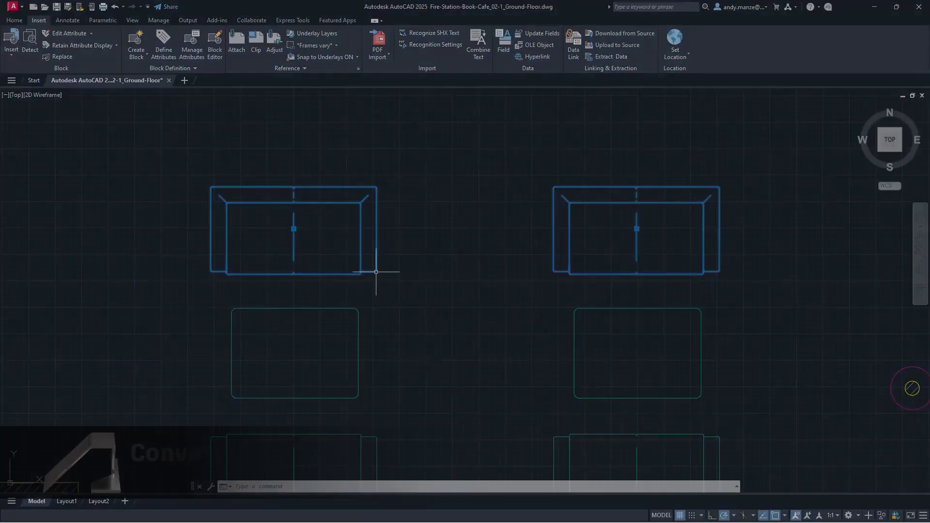
key(Return)
text(BCONVERT)
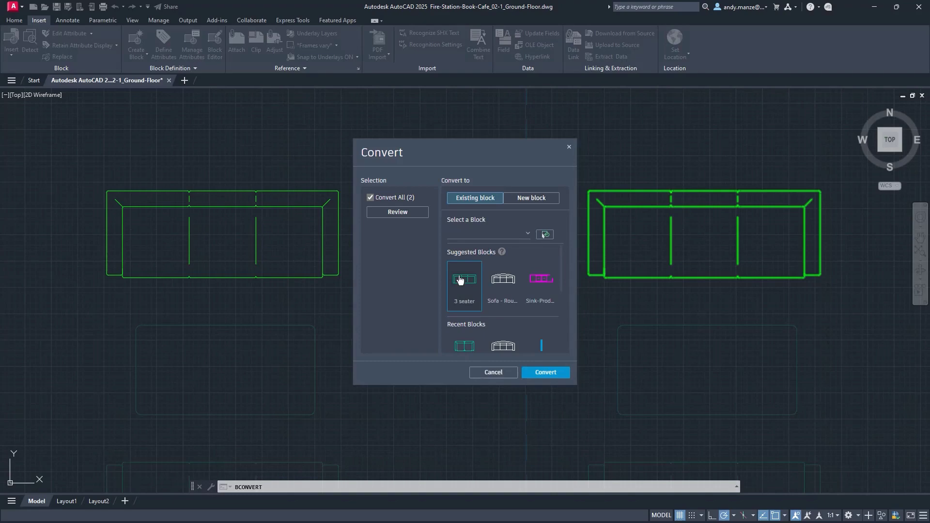
click(538, 375)
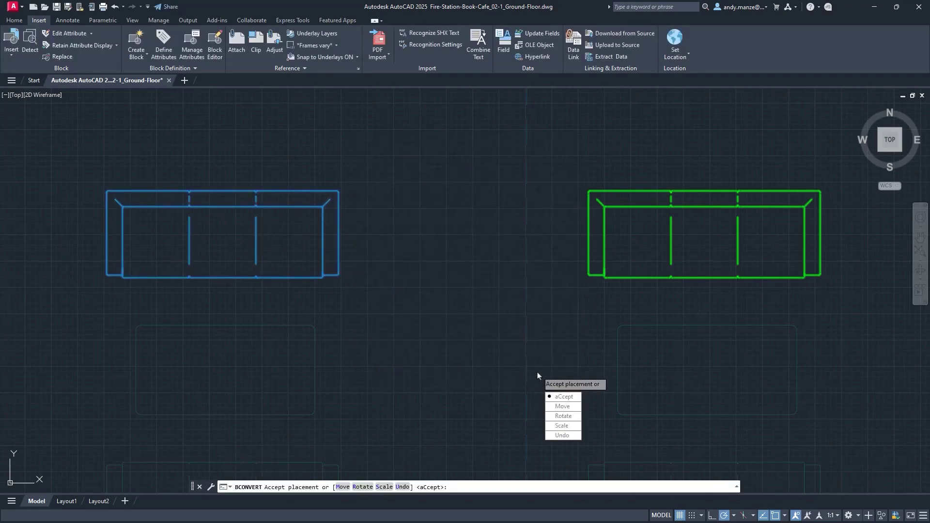
click(558, 398)
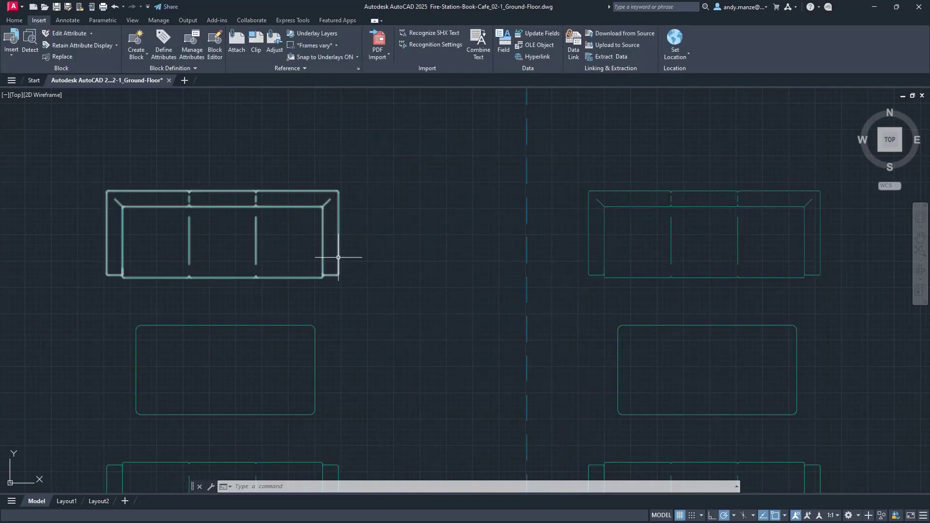
click(586, 255)
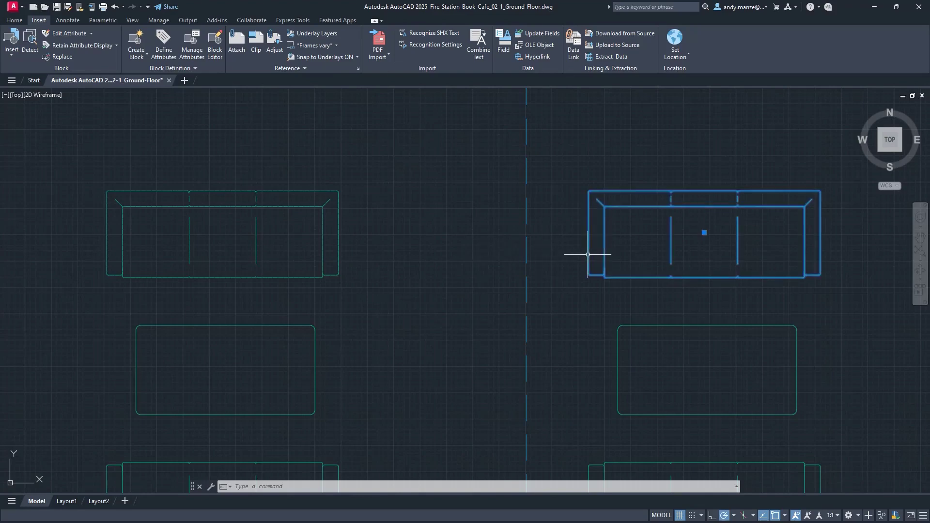
key(Escape)
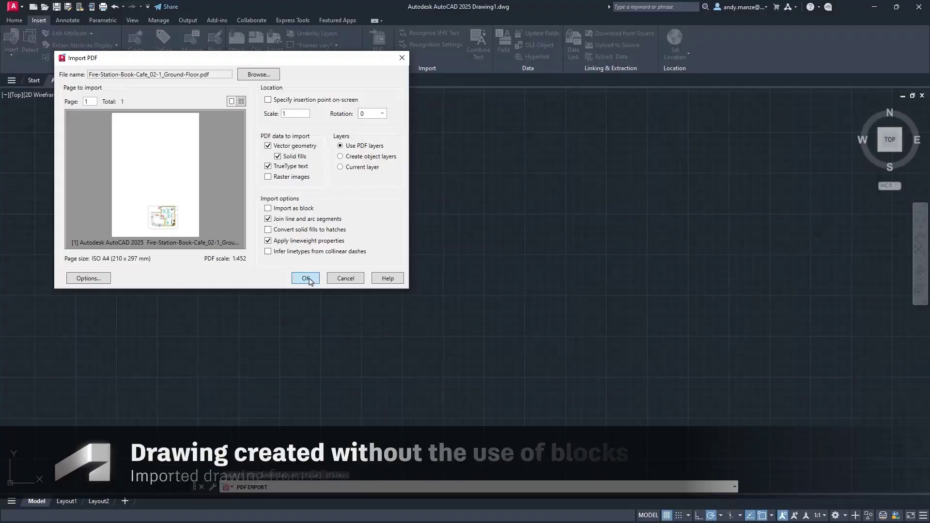
Import the ground-floor PDF as geometry and run Detect for repeated objects.
click(307, 279)
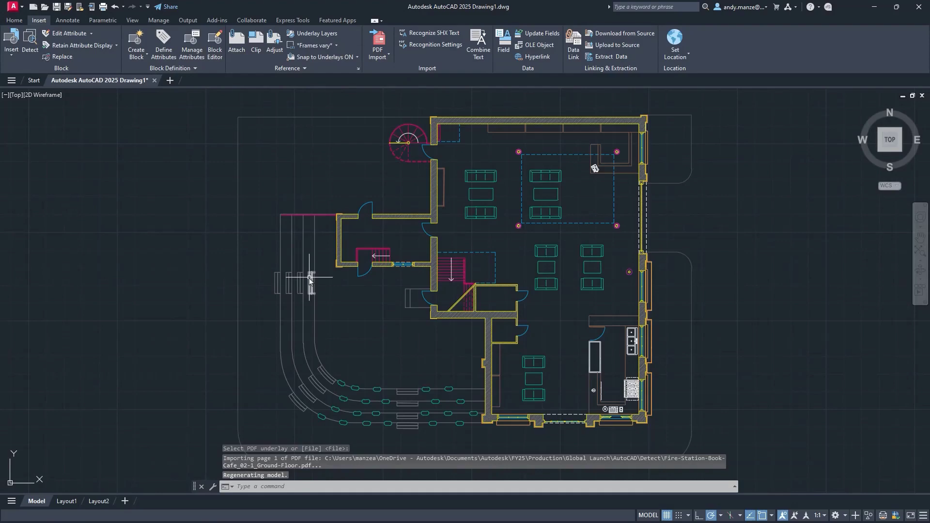
click(29, 45)
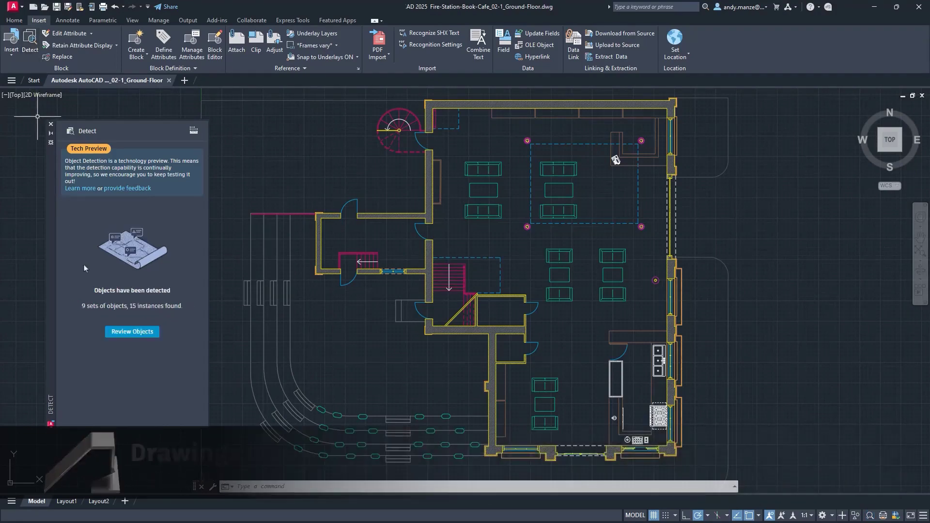
Review detected sets, step to the doors and convert them to the suggested existing door block.
click(136, 334)
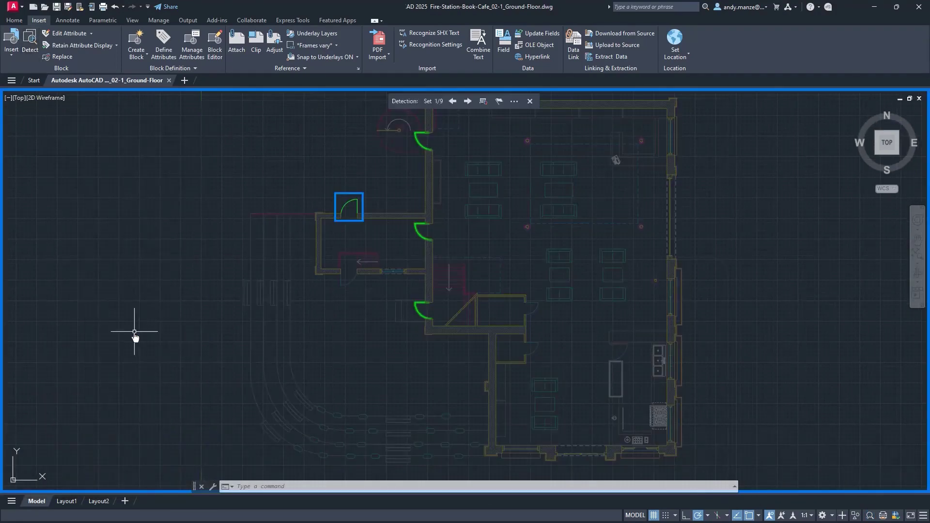
click(467, 101)
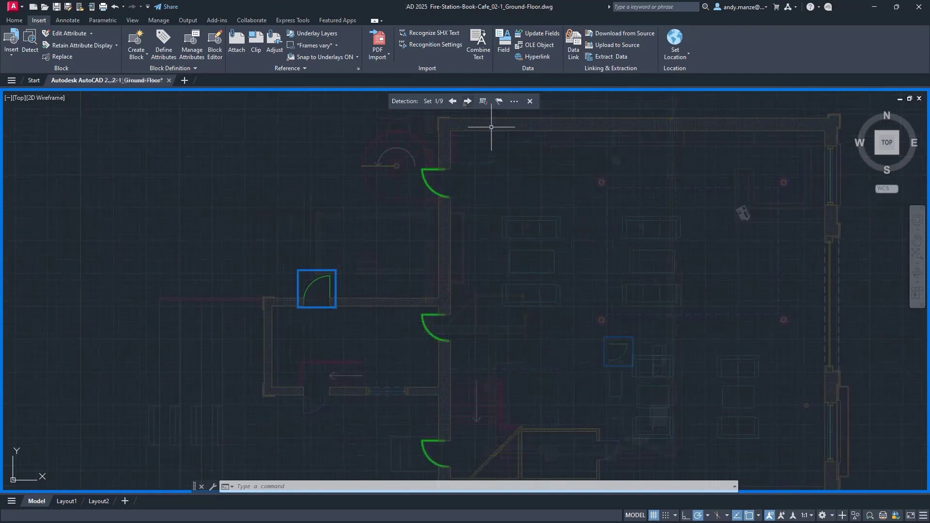
click(483, 101)
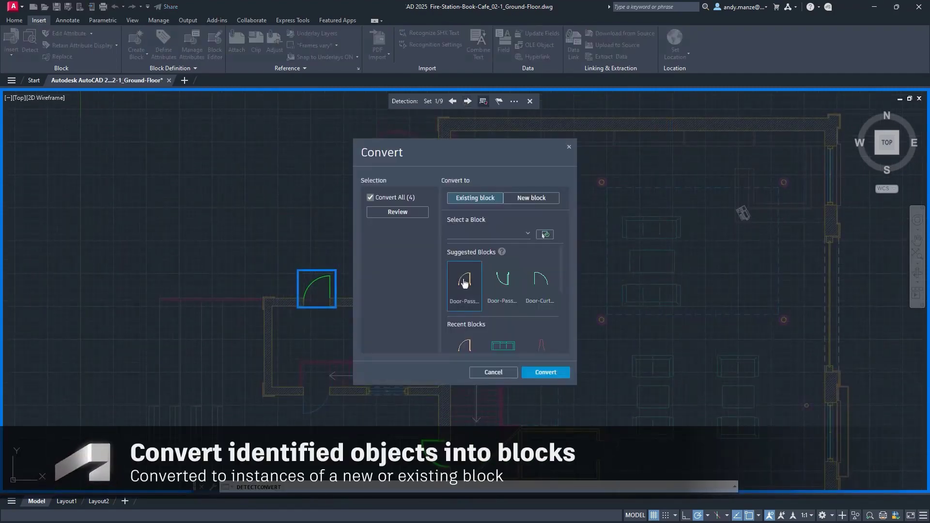
click(546, 372)
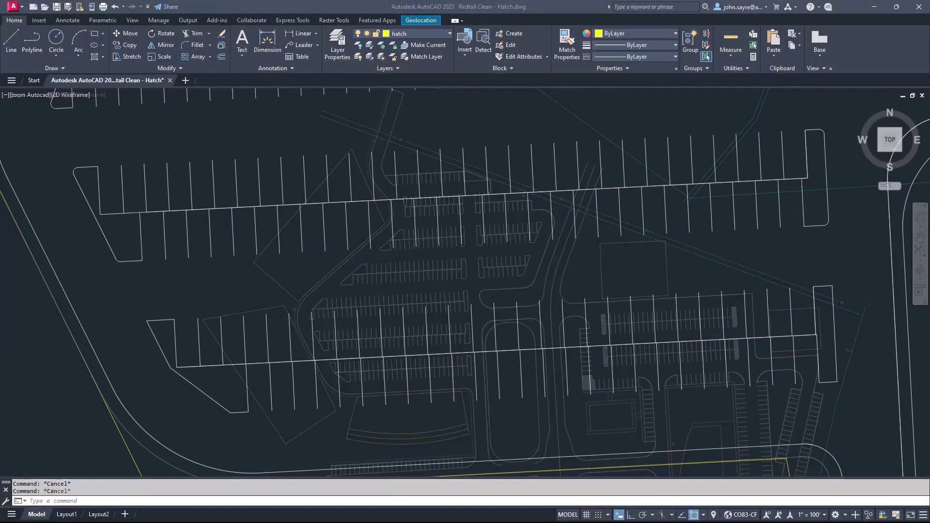
Start HATCH and switch its Mode to Area so islands can be outlined by points.
key(Return)
text(hatch)
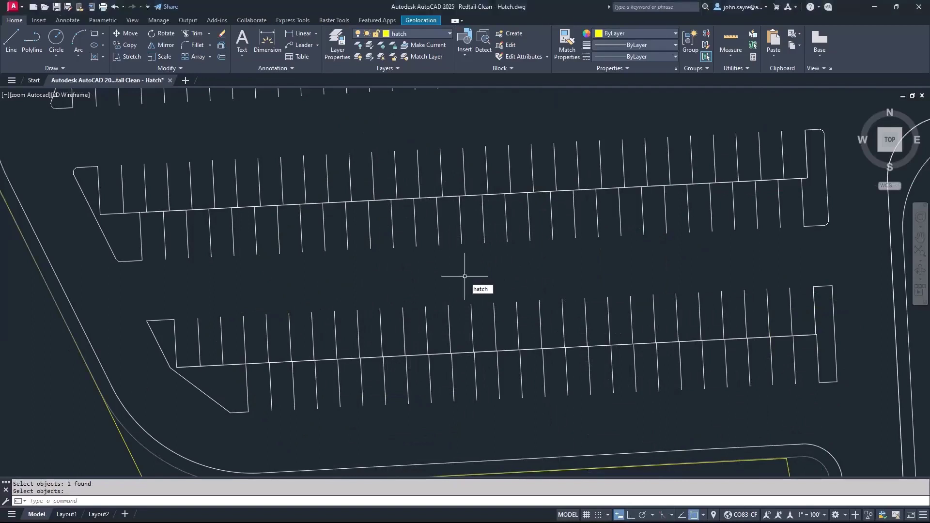
key(Return)
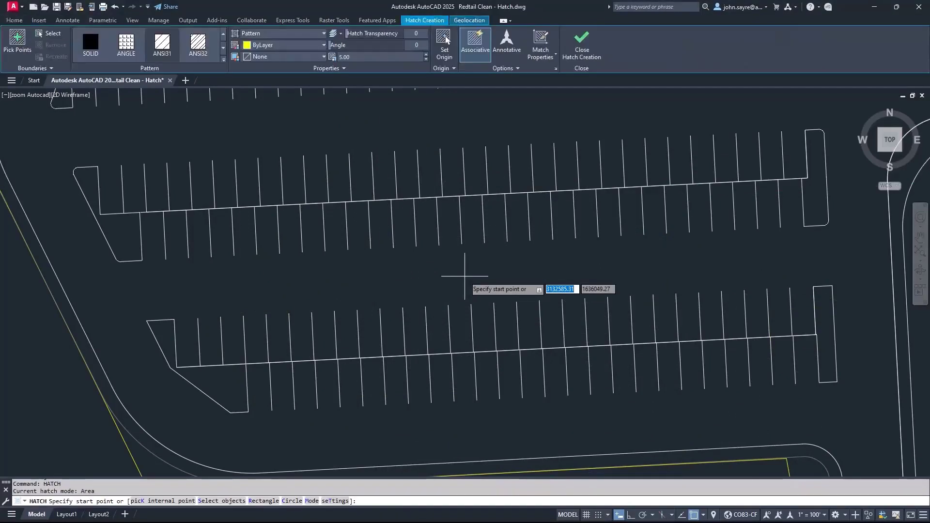
key(Down)
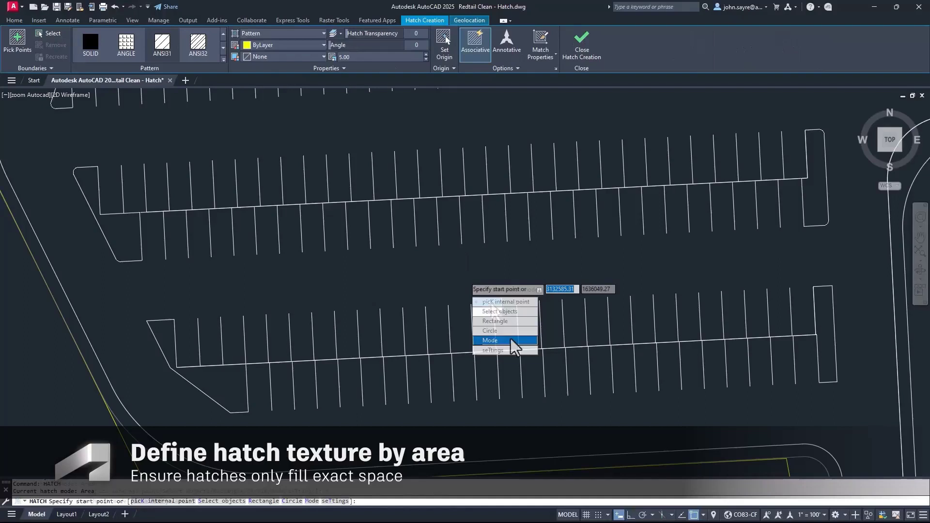
click(513, 341)
click(489, 303)
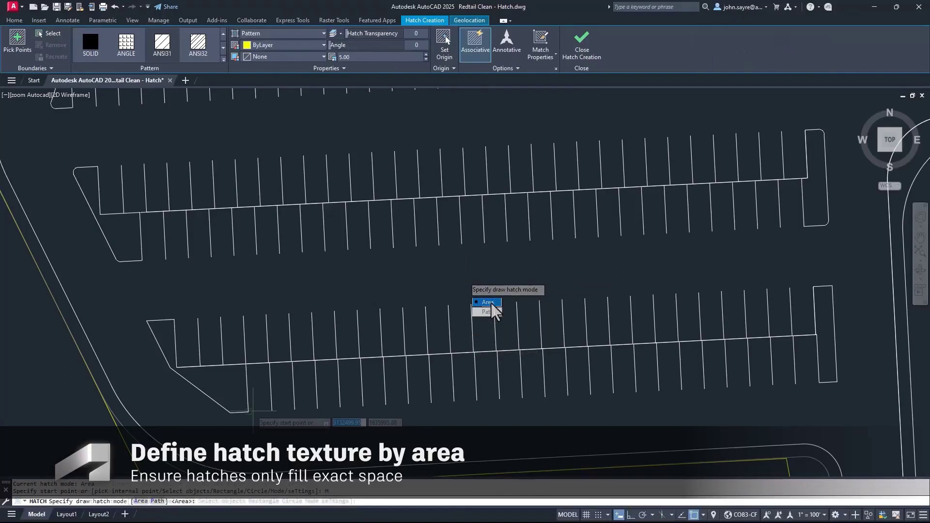
Hatch the first stall-end island by picking its corner points and finishing the area.
click(173, 369)
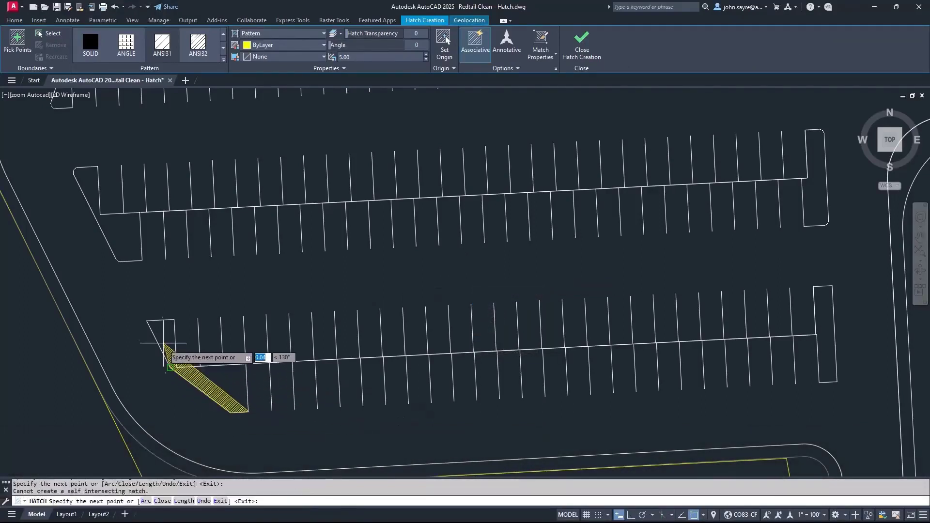
click(147, 320)
click(174, 319)
click(175, 368)
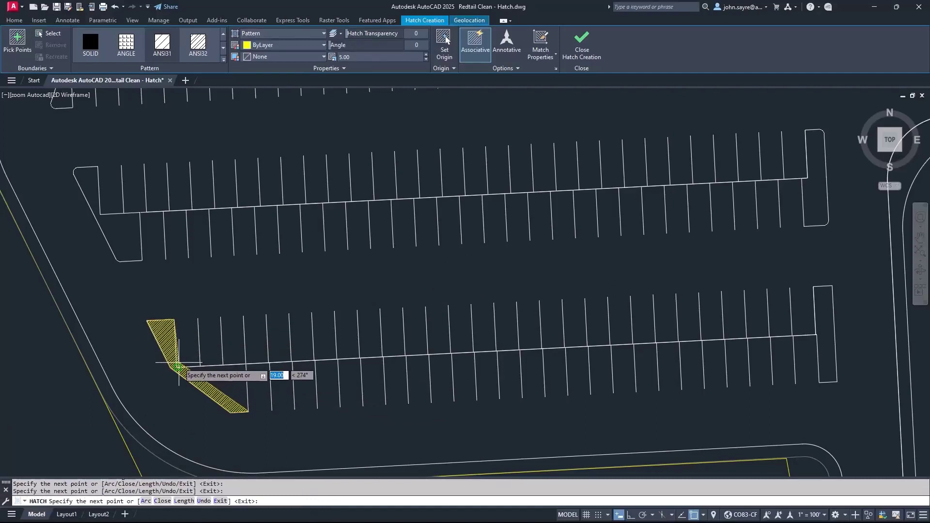
click(248, 365)
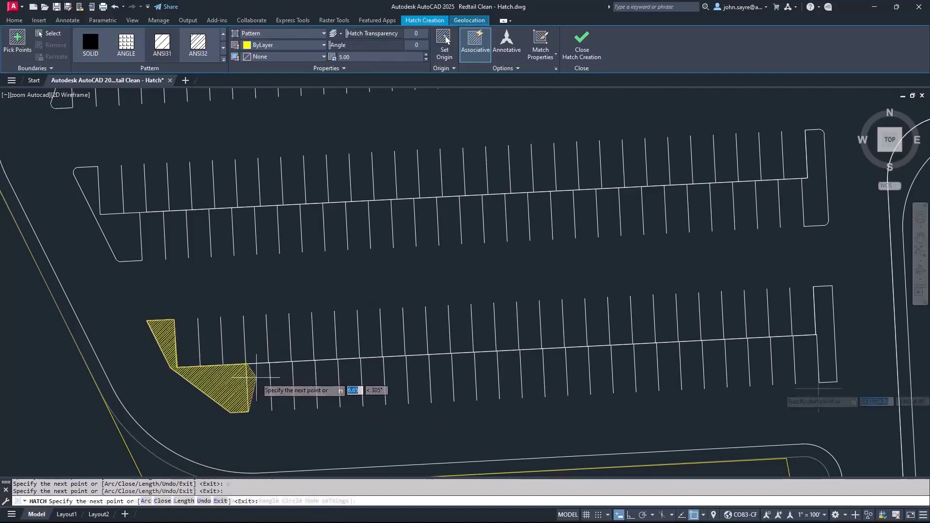
key(Return)
Outline the end stall on the right for the next hatched island area.
click(819, 381)
click(837, 382)
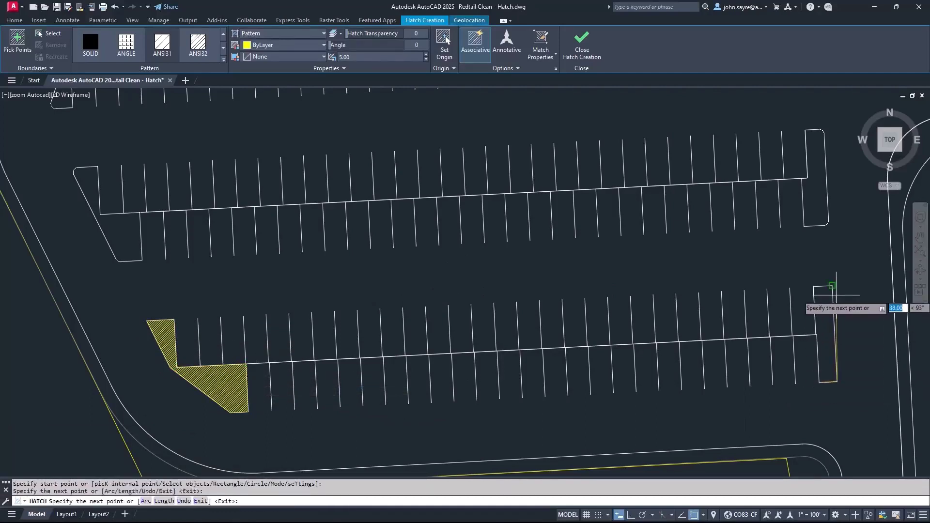
click(837, 290)
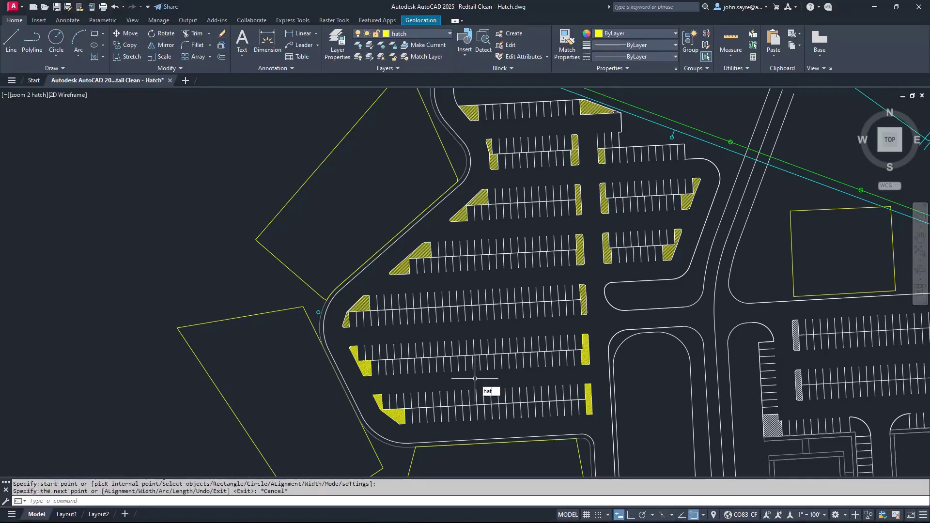
Start HATCH in Path mode and switch the path to Arc segments.
key(Return)
key(Down)
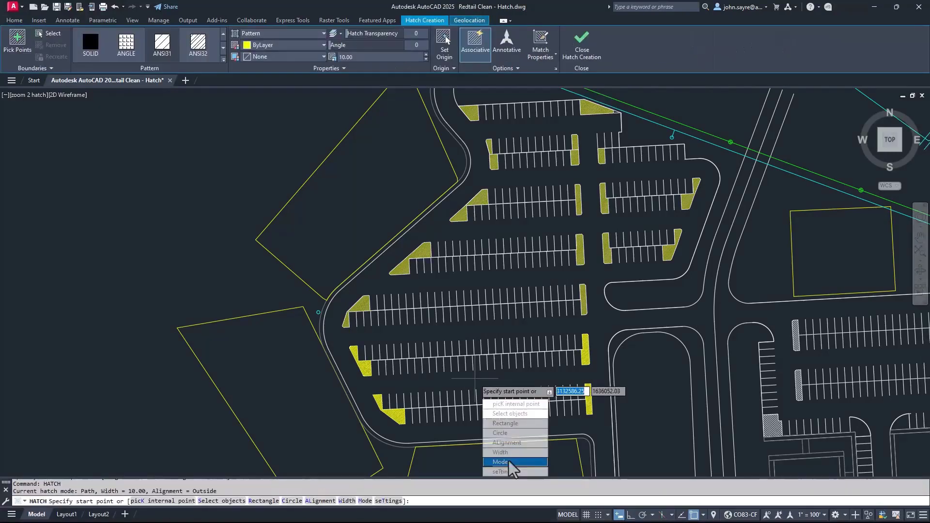
click(501, 462)
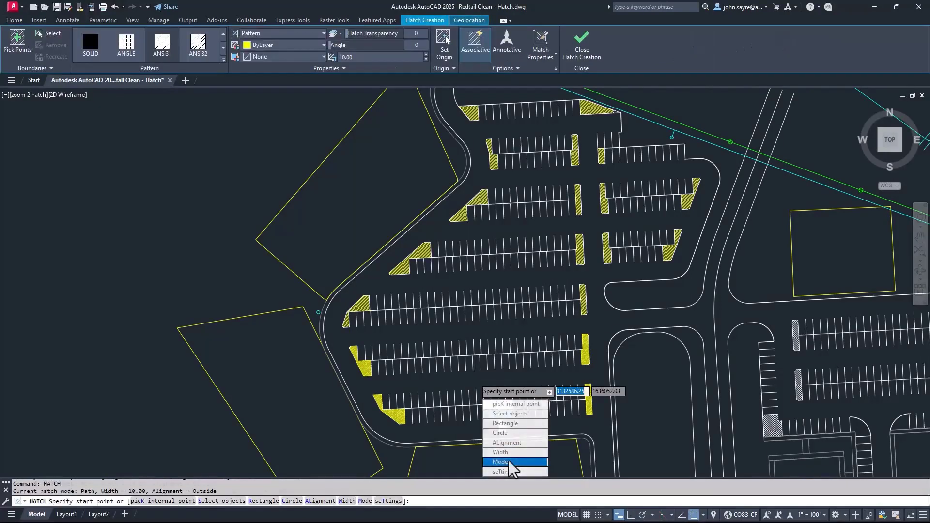
click(499, 414)
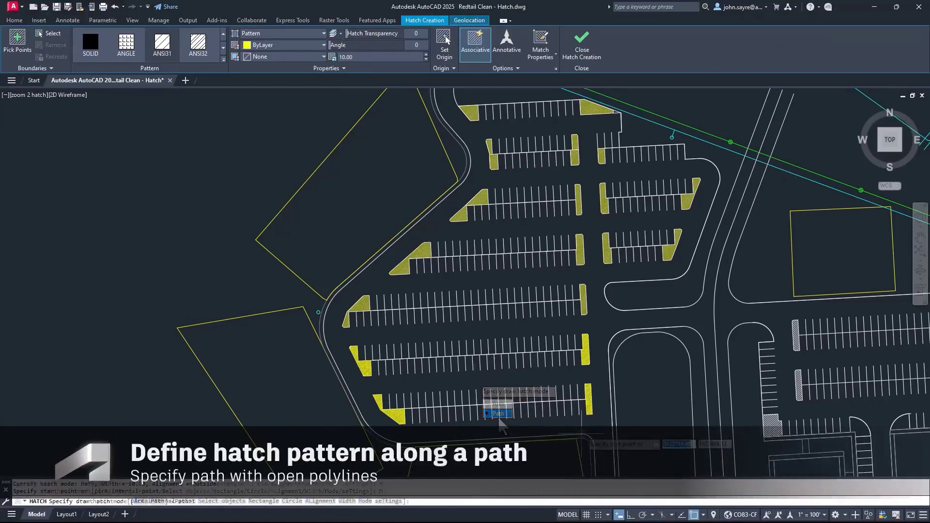
key(a)
key(Return)
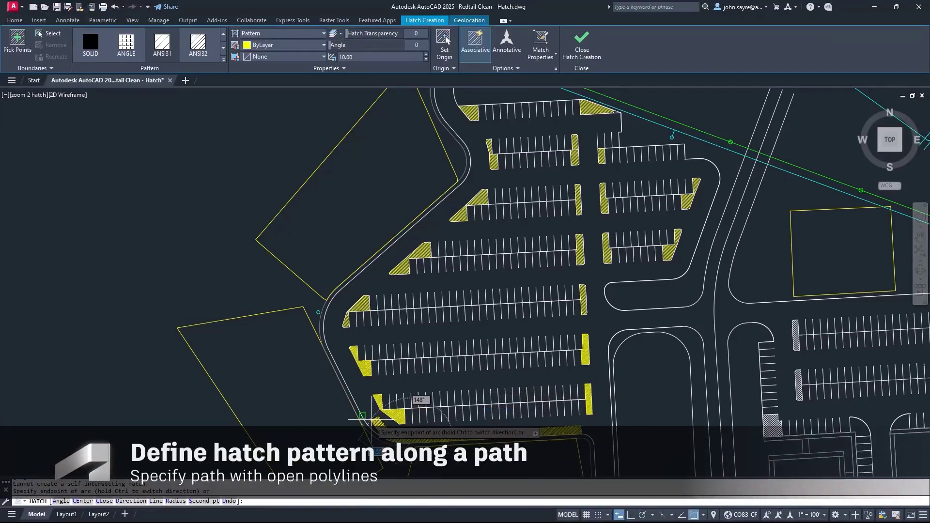
Run the hatched band along the bottom curb, up the curved left edge and the diagonal, then finish.
click(362, 418)
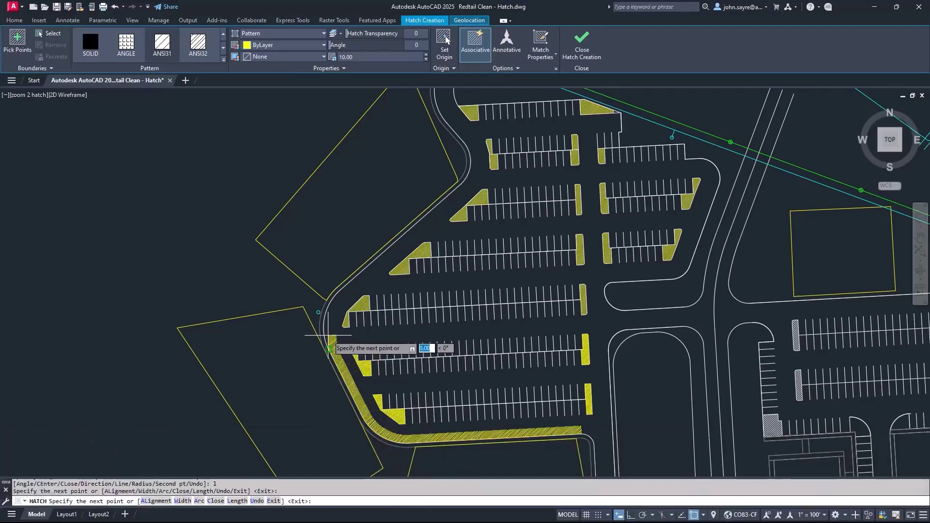
click(320, 312)
click(341, 291)
key(l)
key(Return)
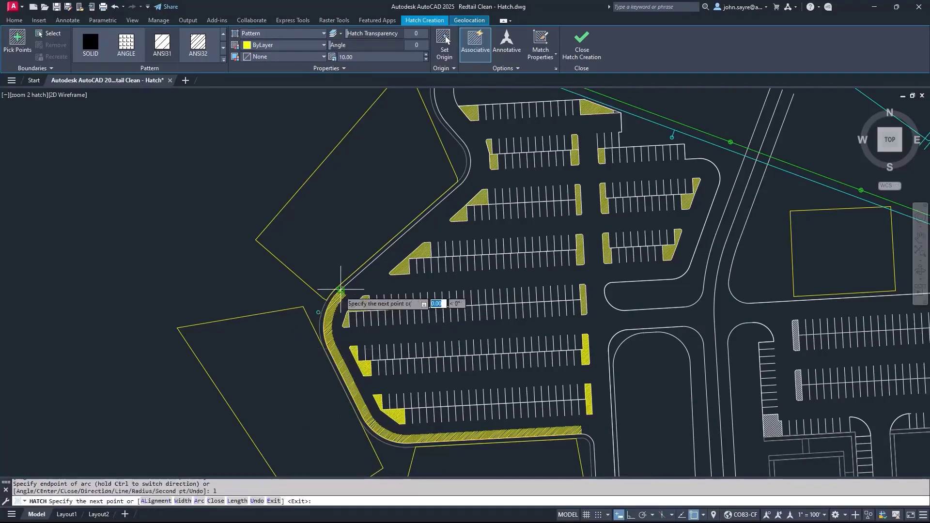
click(458, 188)
key(Escape)
key(Escape)
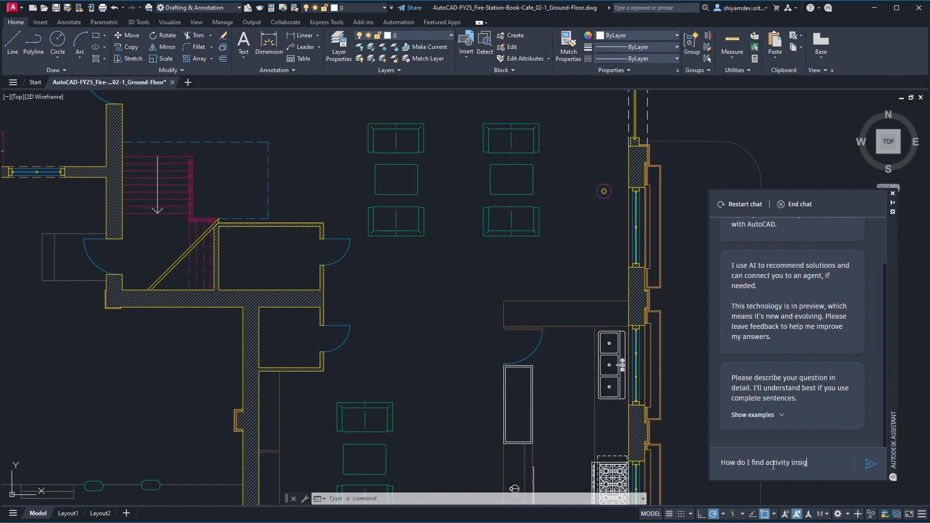
Send the activity insights question to Autodesk Assistant and expand the Sources behind its answer.
key(Return)
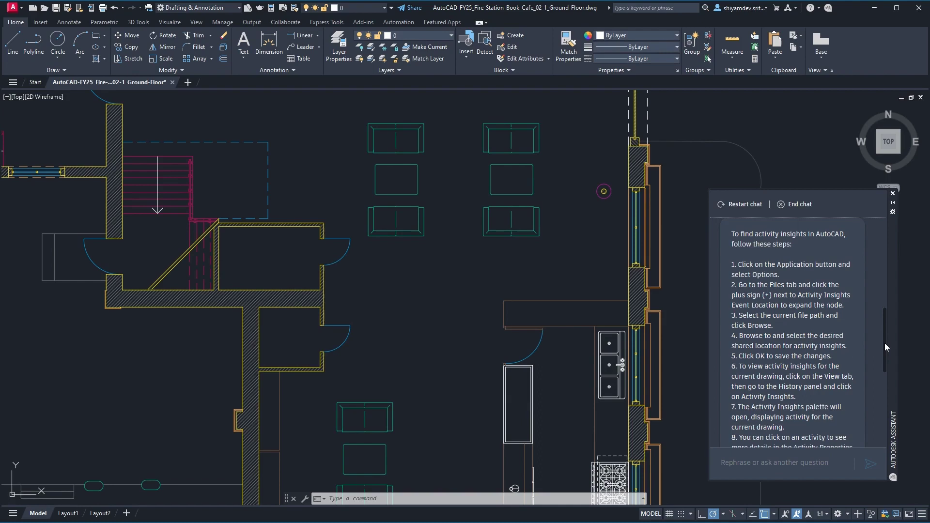
drag(885, 344, 879, 425)
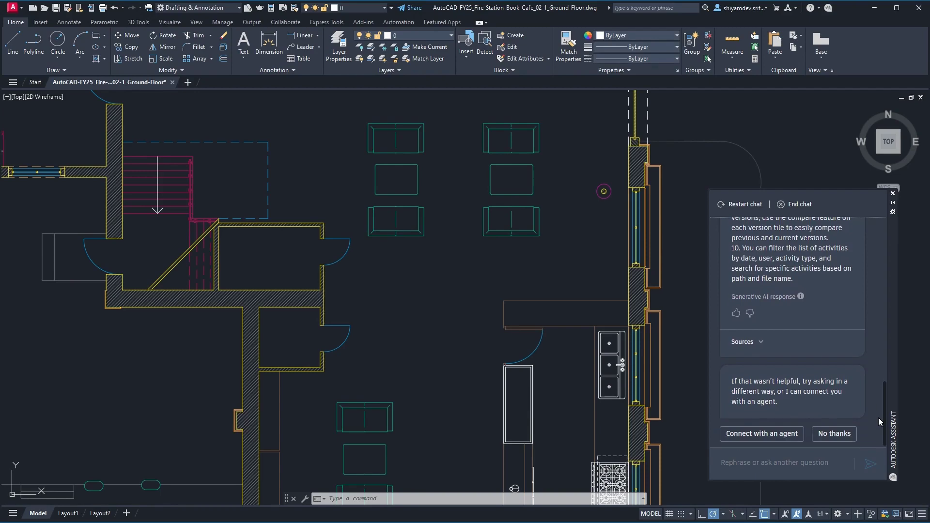
click(744, 339)
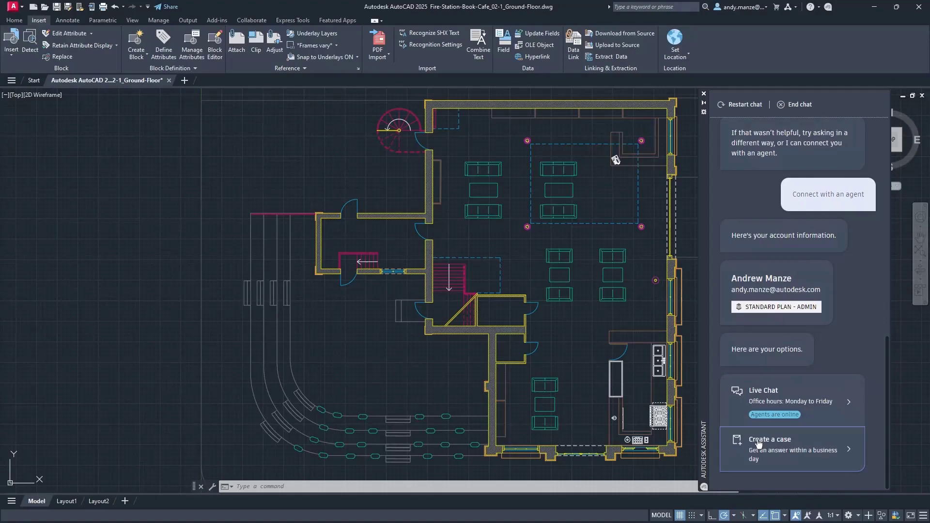
Choose Live Chat with an agent and send the smart blocks question.
click(793, 406)
text(Hi, how can i use)
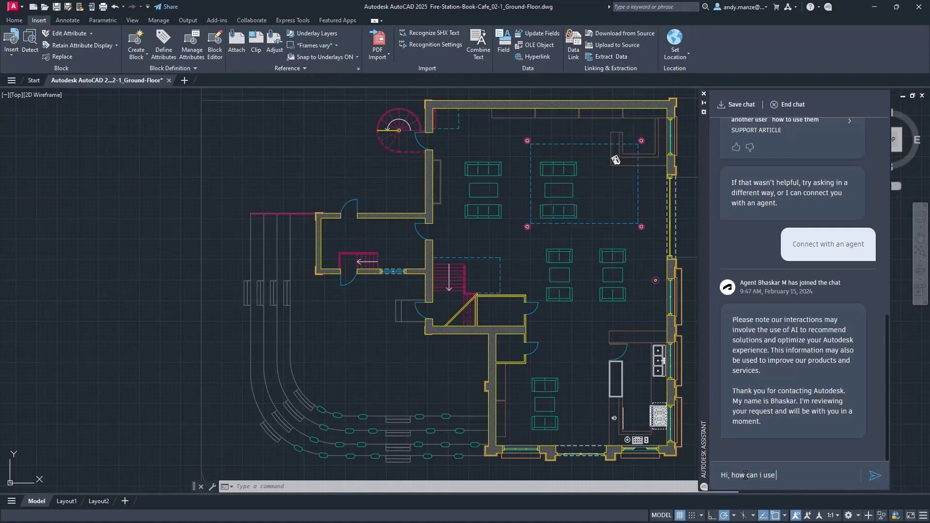
text(smart blocks)
text(?)
key(Return)
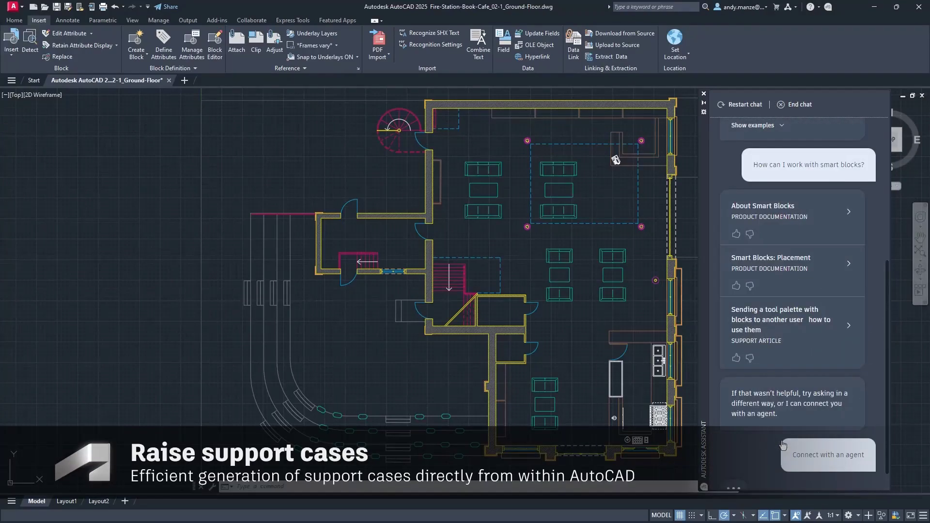
Create a support case with subject Smart Blocks about working with smart blocks and submit it.
click(783, 444)
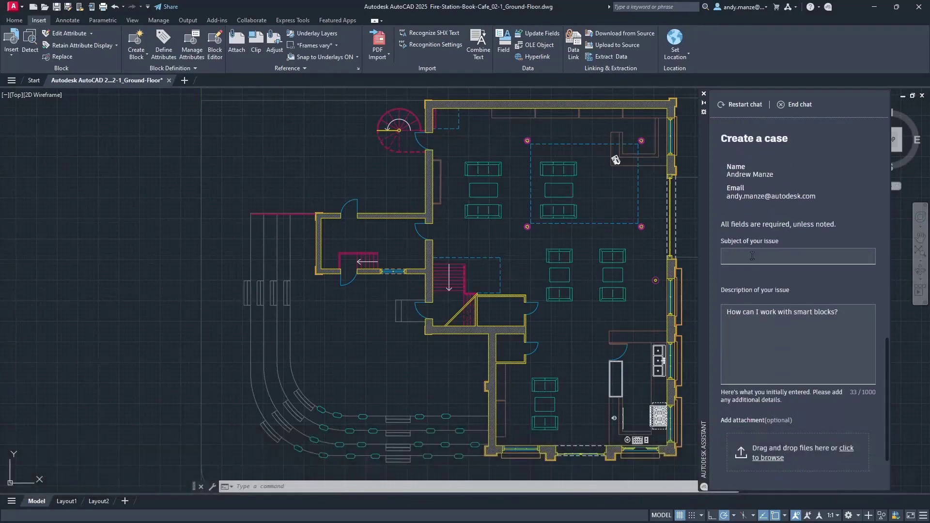
click(751, 256)
text(Smart )
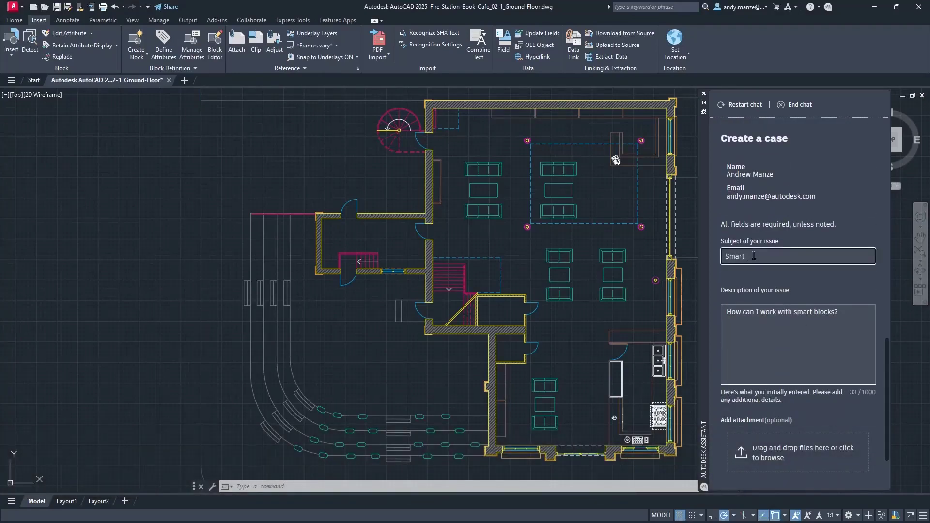
text(Blocks)
scroll(798, 327, down, 3)
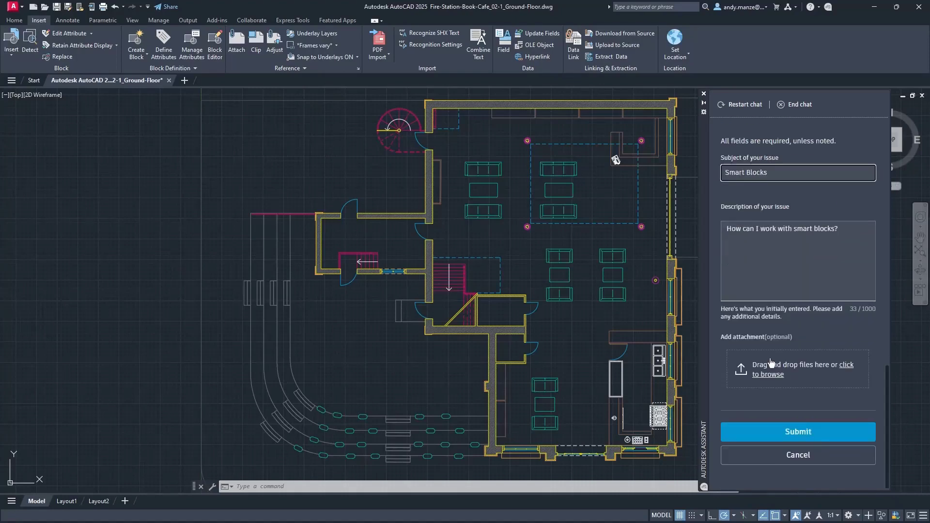
click(809, 434)
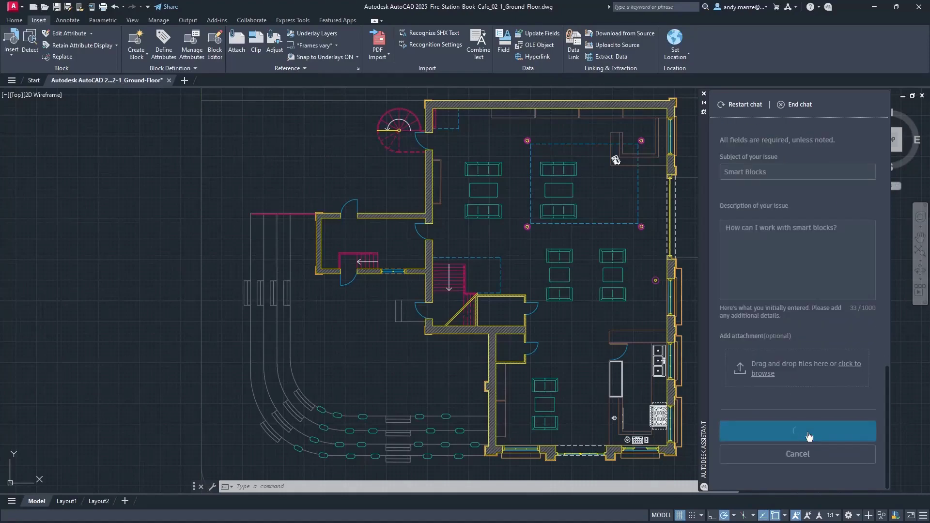